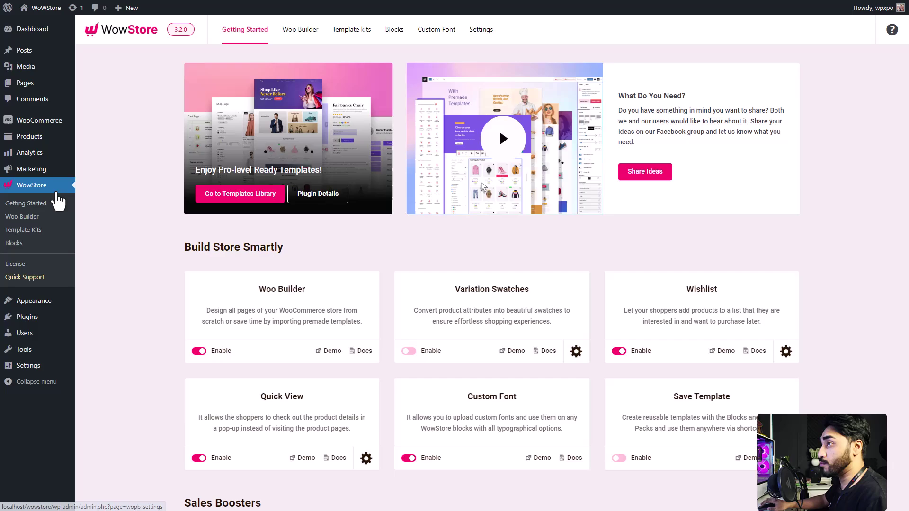
Scroll down to Exclusive Flexibility and go to the WowStore Size Chart list
scroll(158, 205, down, 3)
scroll(158, 207, down, 5)
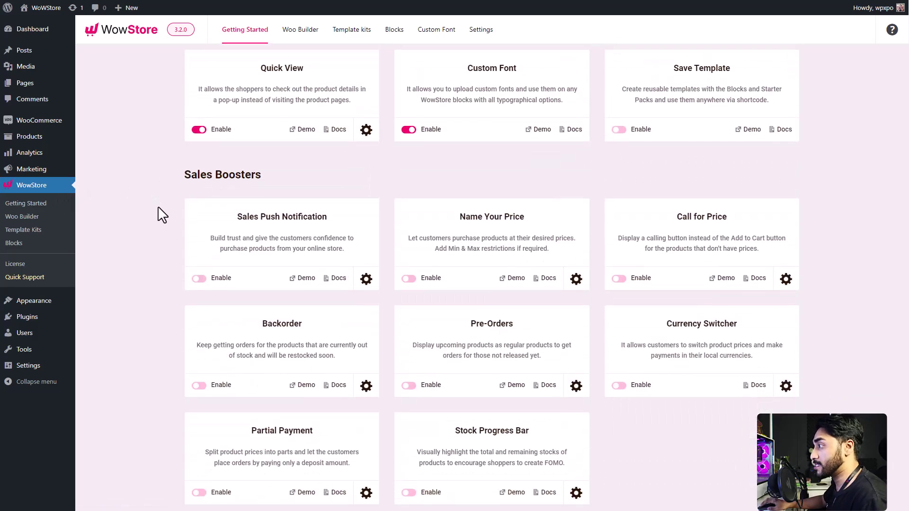
scroll(158, 213, down, 3)
scroll(188, 235, down, 1)
scroll(335, 300, down, 1)
scroll(466, 318, down, 4)
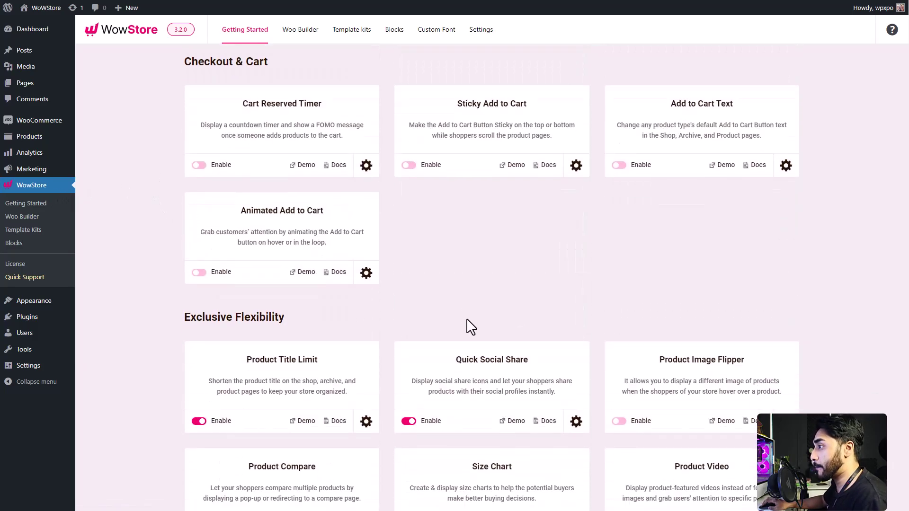
scroll(467, 326, down, 3)
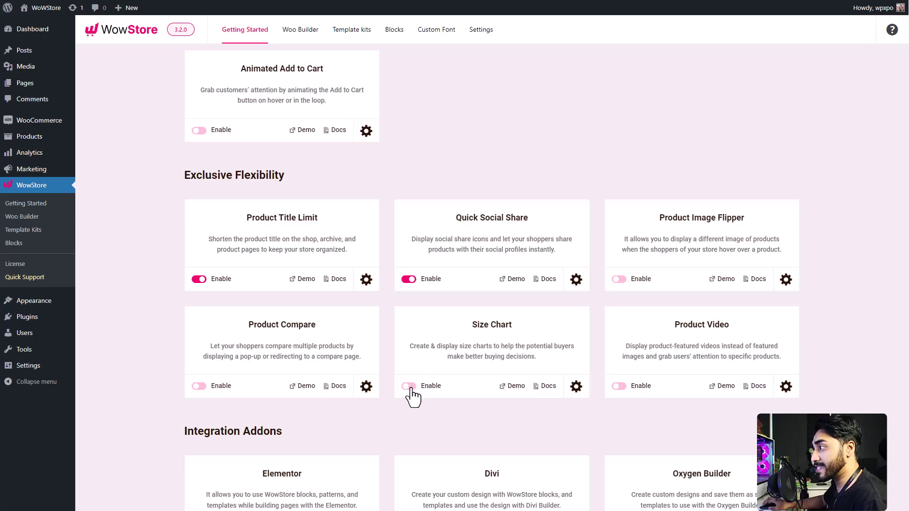
click(61, 265)
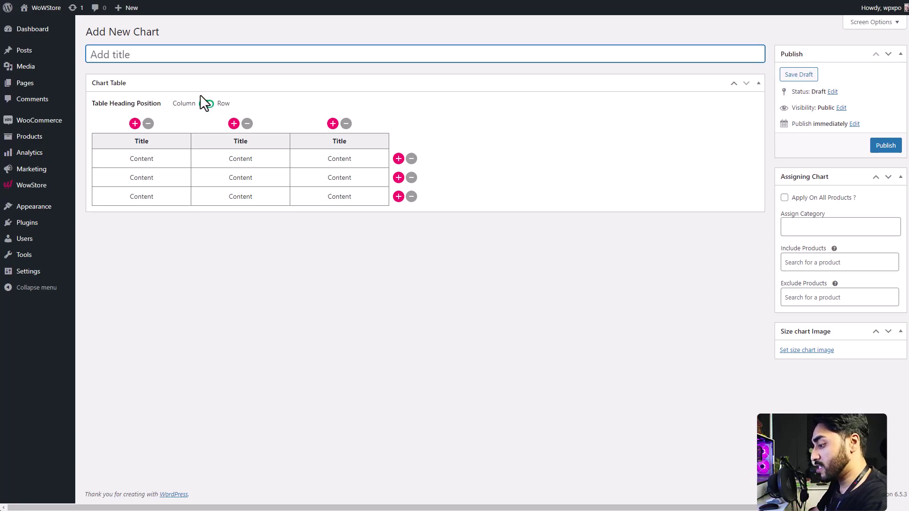
Title the chart 'Summer T-Shirt Size Chart', replacing the mistyped text
text(sUMME)
key(ctrl+a)
text(Su)
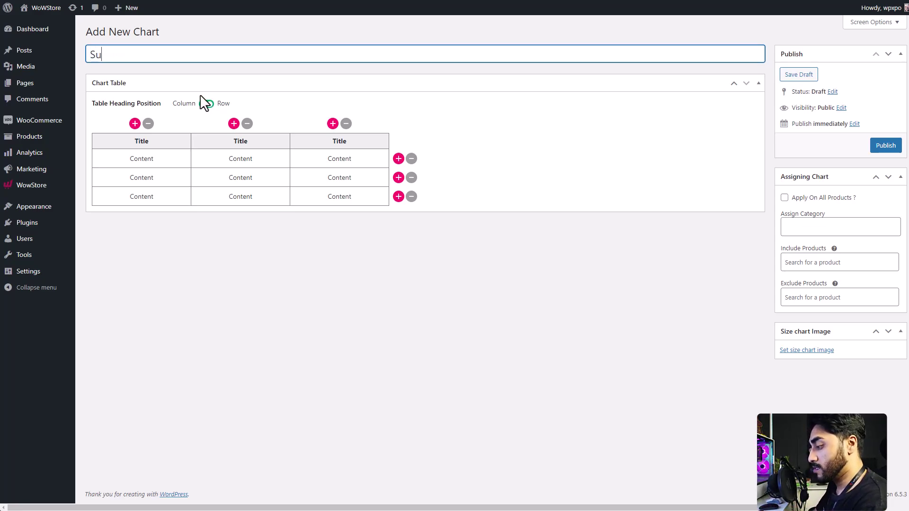
text(mmer T-Shirt Size)
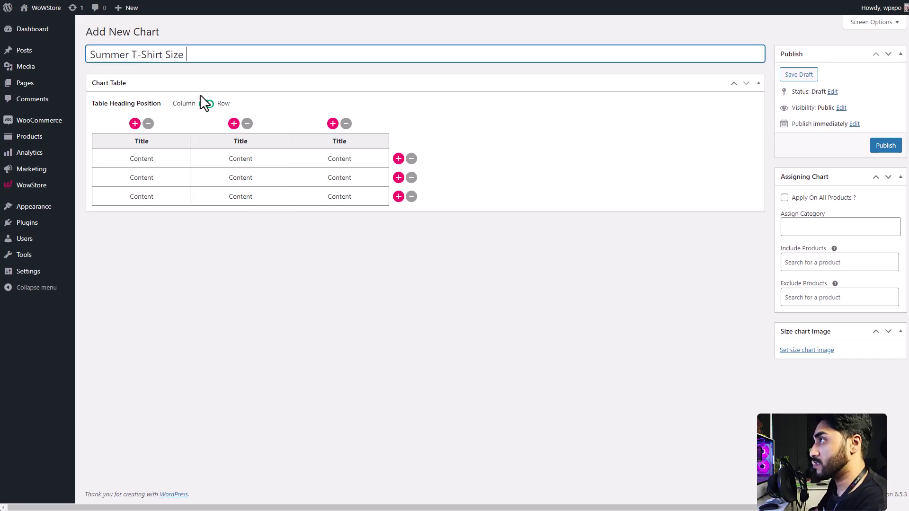
text( Chart)
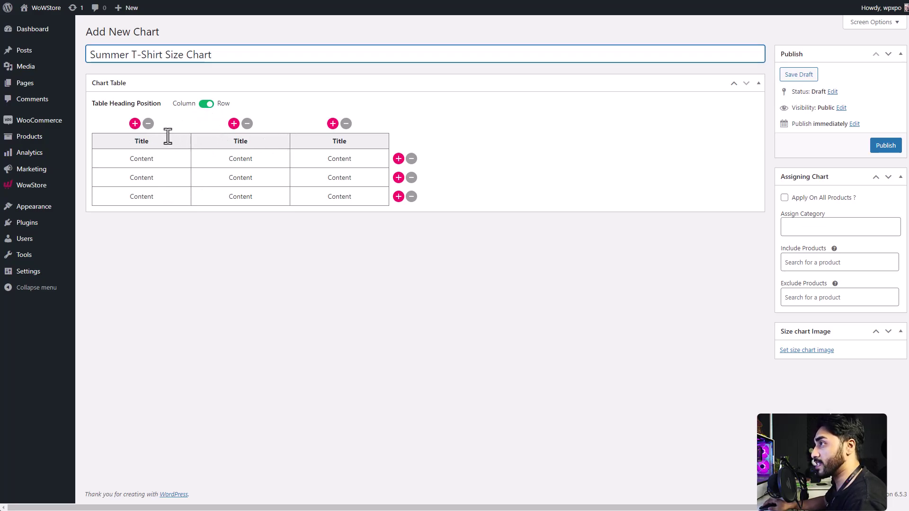
Put table headings down the first column and expand the table to four columns, six rows
click(206, 104)
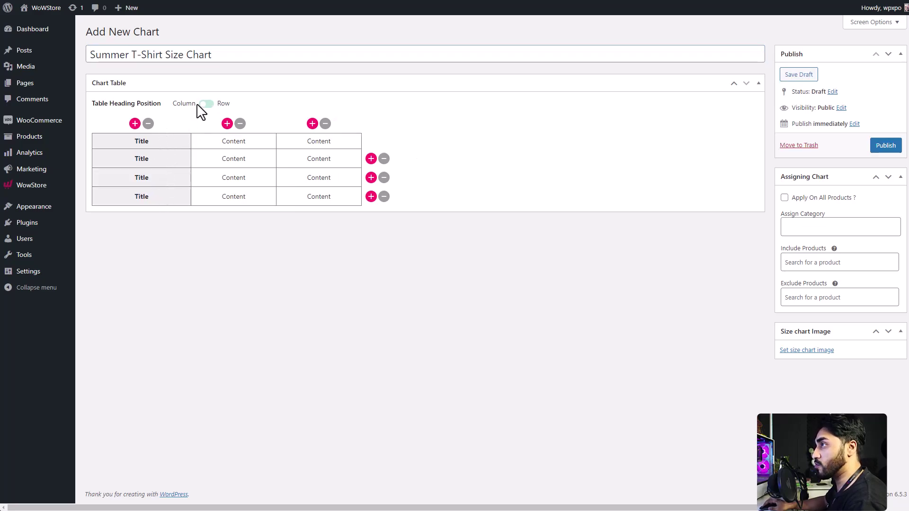
click(207, 105)
click(205, 106)
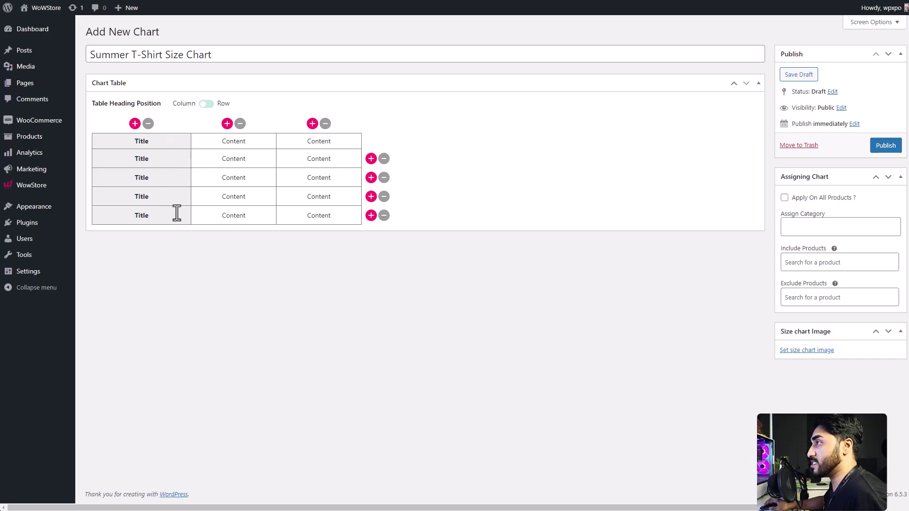
click(311, 124)
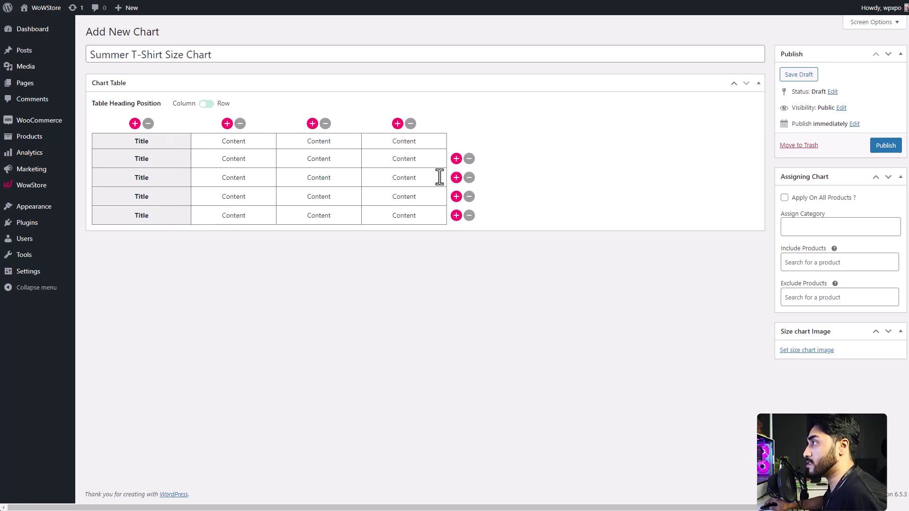
click(456, 215)
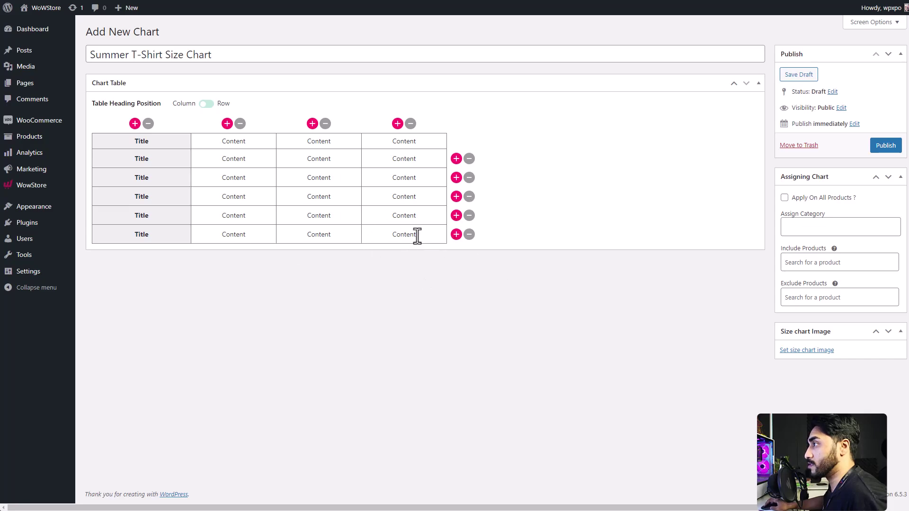
Enter the headings: Size, rows S–XXL, and columns Length, Width, Shleves
double_click(168, 144)
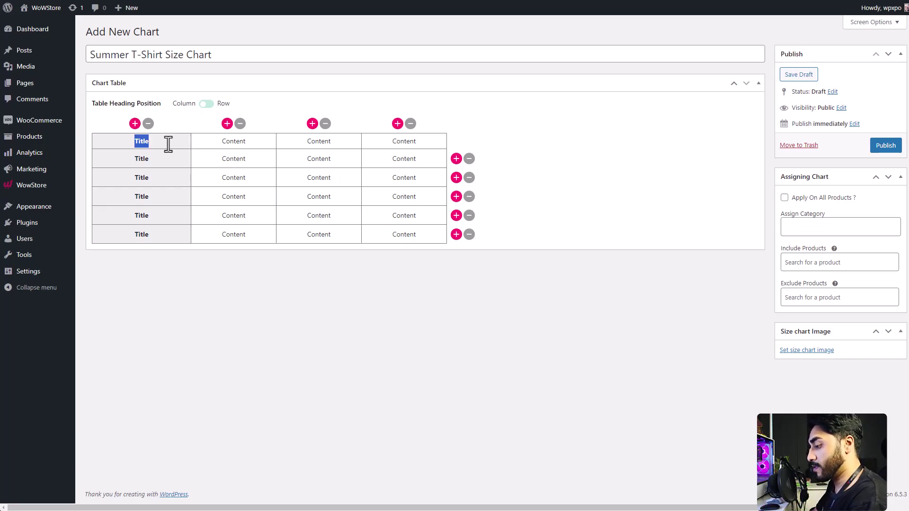
text(Size)
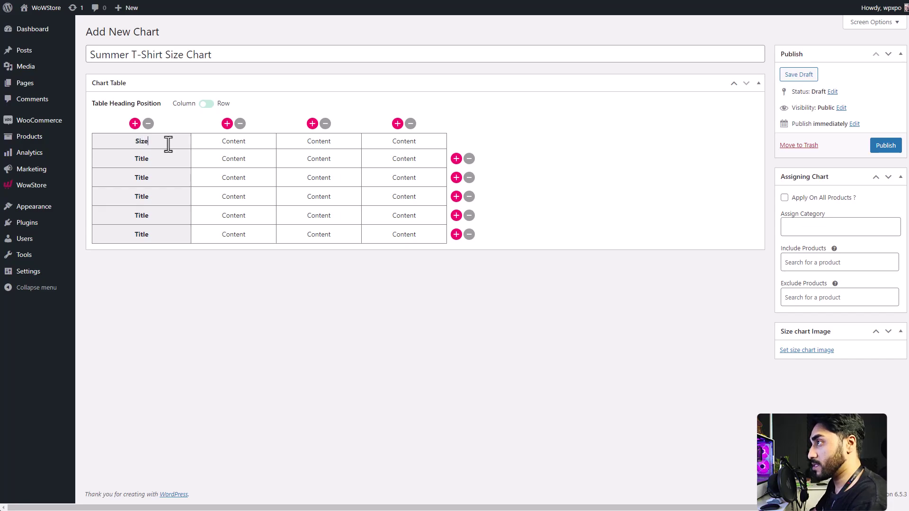
double_click(166, 159)
text(SMLXL)
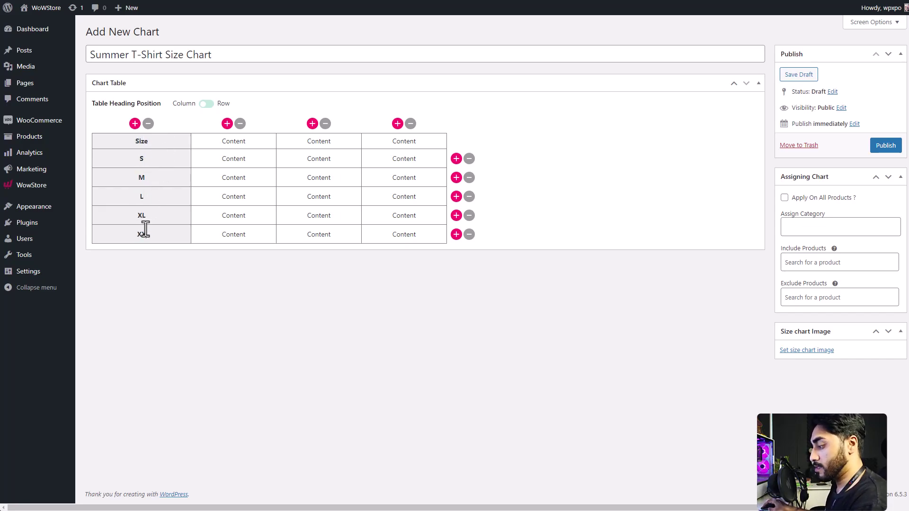
double_click(224, 141)
text(Length)
key(Tab)
text(Width)
key(Tab)
text(Shleves)
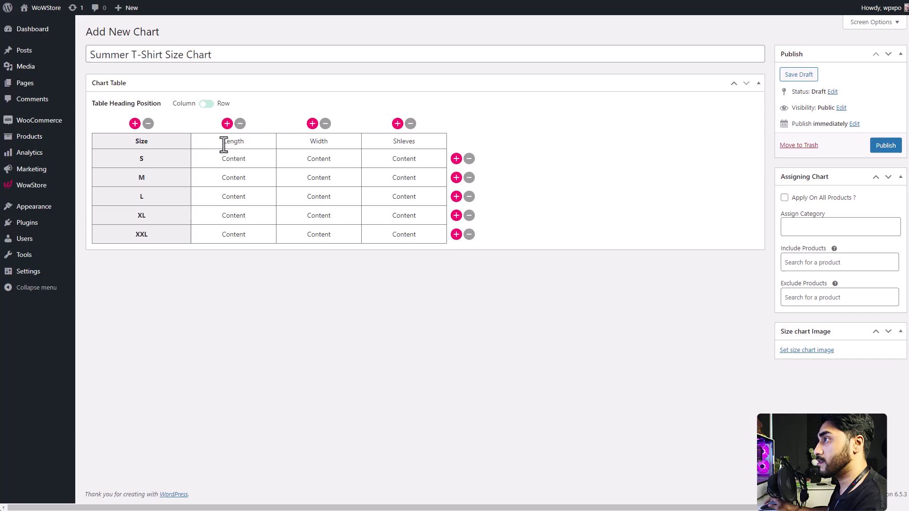
Fill the Length values 9–13 and the Width and Shleves values 6–10
click(235, 160)
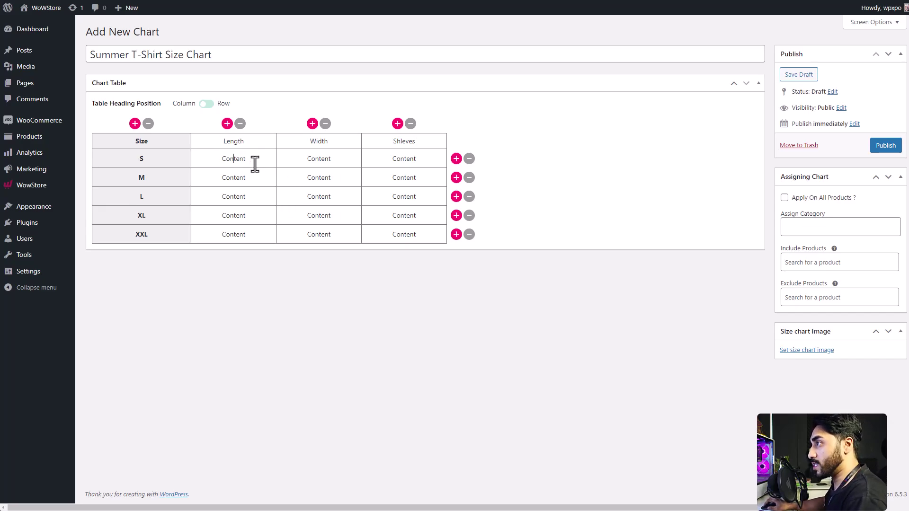
double_click(248, 160)
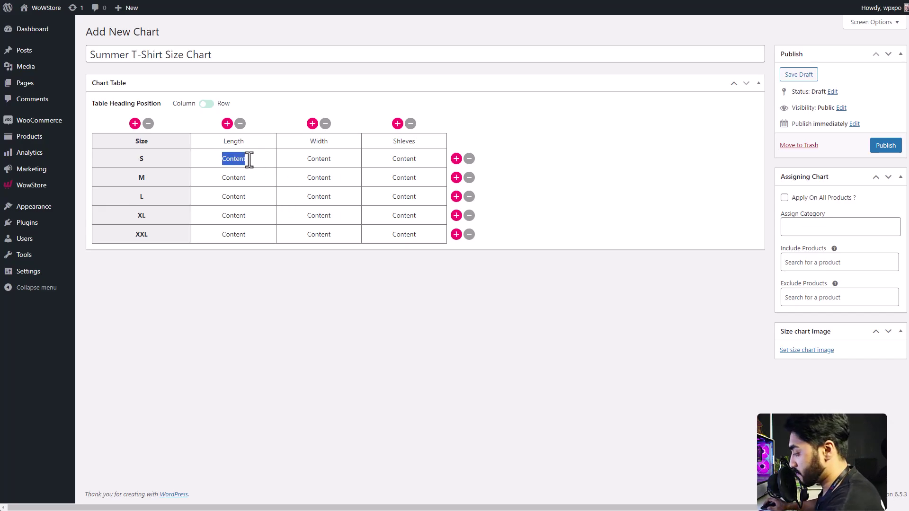
text(9)
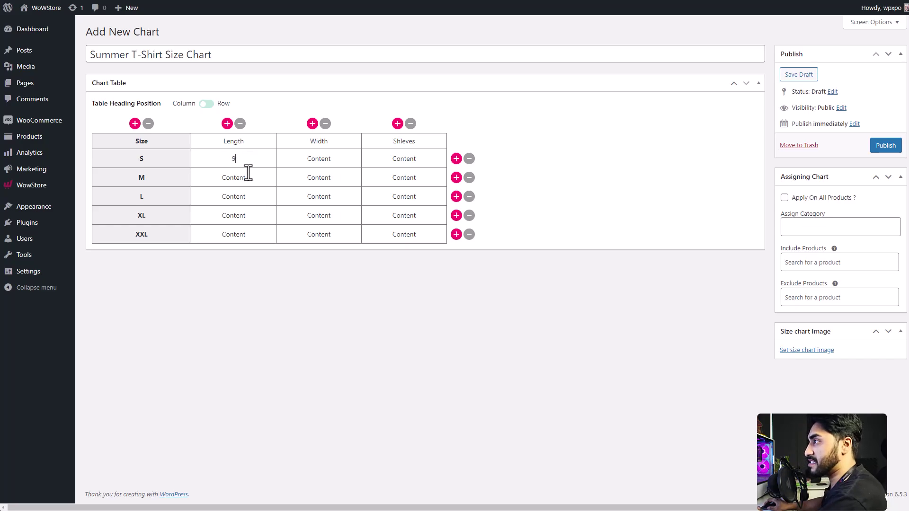
key(Tab)
text(10	11	12	13)
key(Tab)
text(6	7	8	)
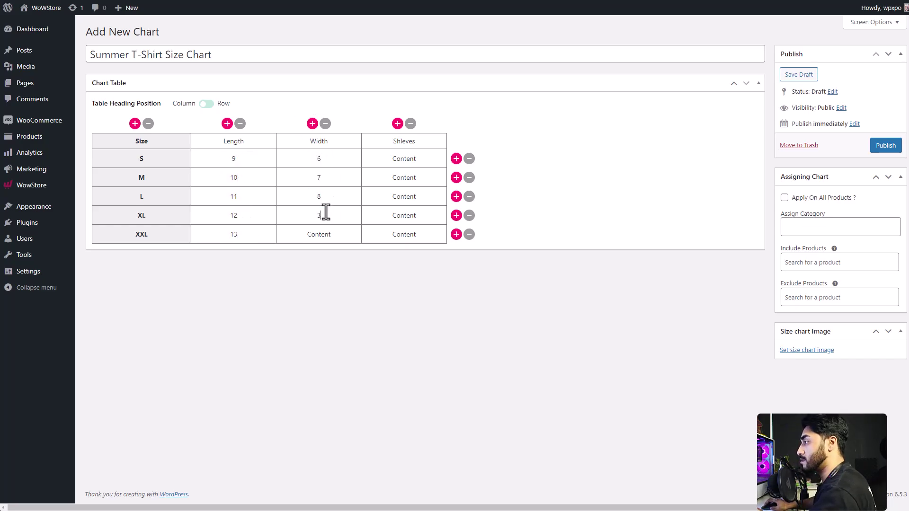
text(9	10	6	7	8	9	10)
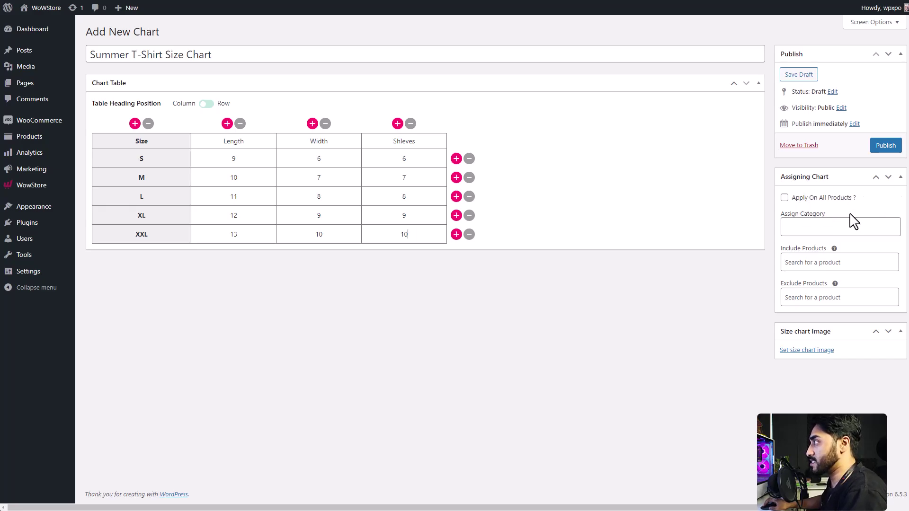
Look through the Assign Category list and leave it empty
click(837, 225)
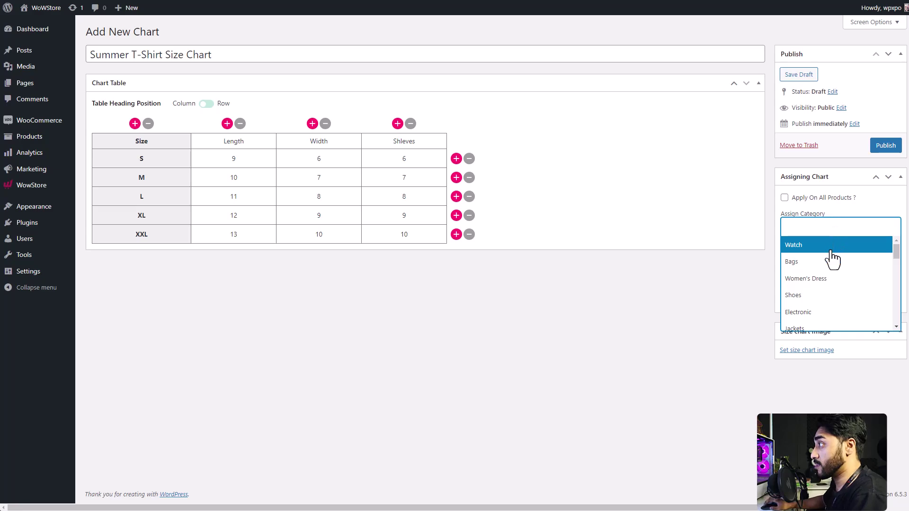
scroll(829, 255, down, 2)
scroll(831, 248, up, 2)
click(852, 213)
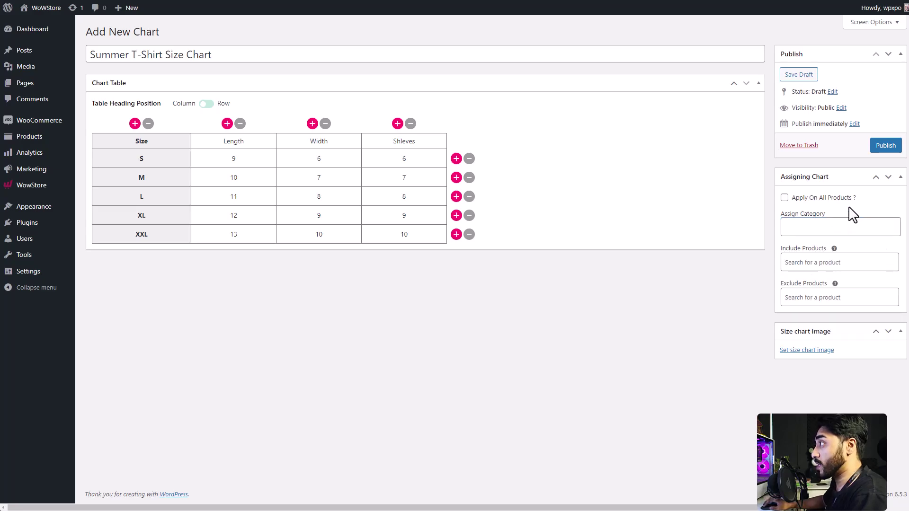
Include the Boys T-Shirt product by searching 'shirt', leaving Exclude Products empty
click(873, 266)
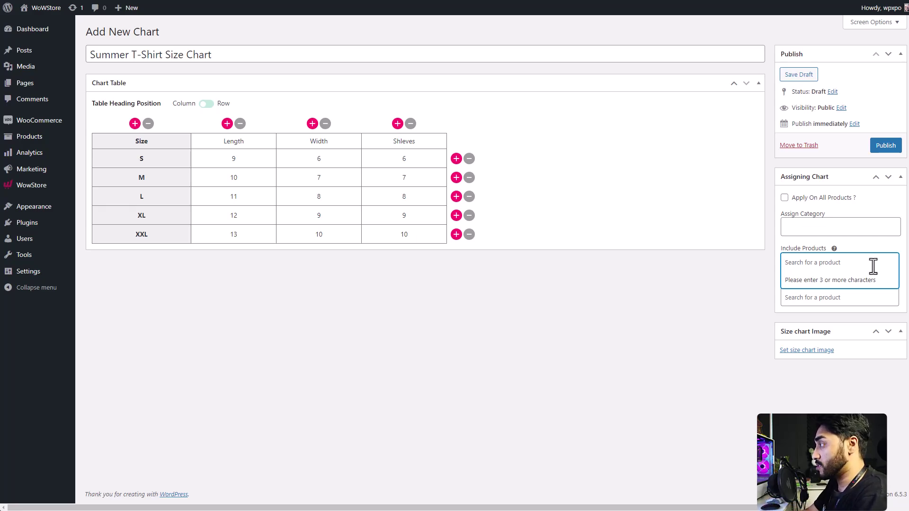
text(shirt)
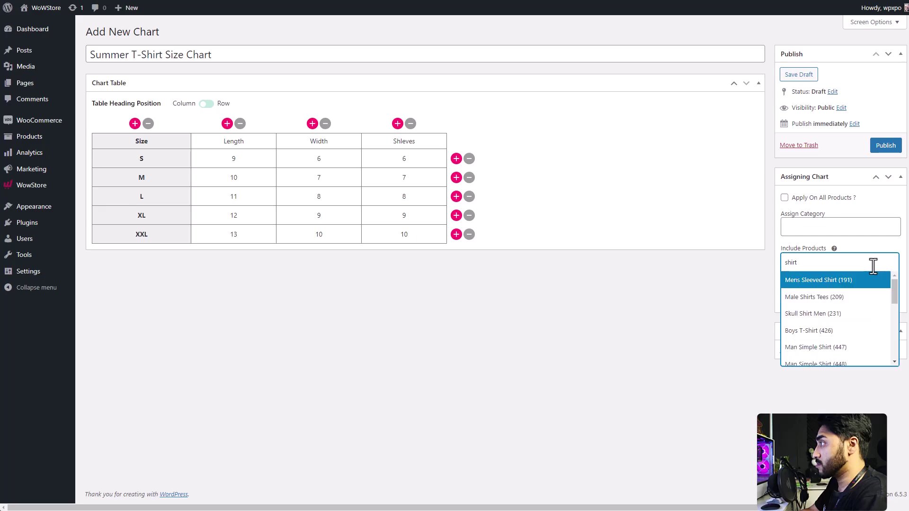
click(837, 332)
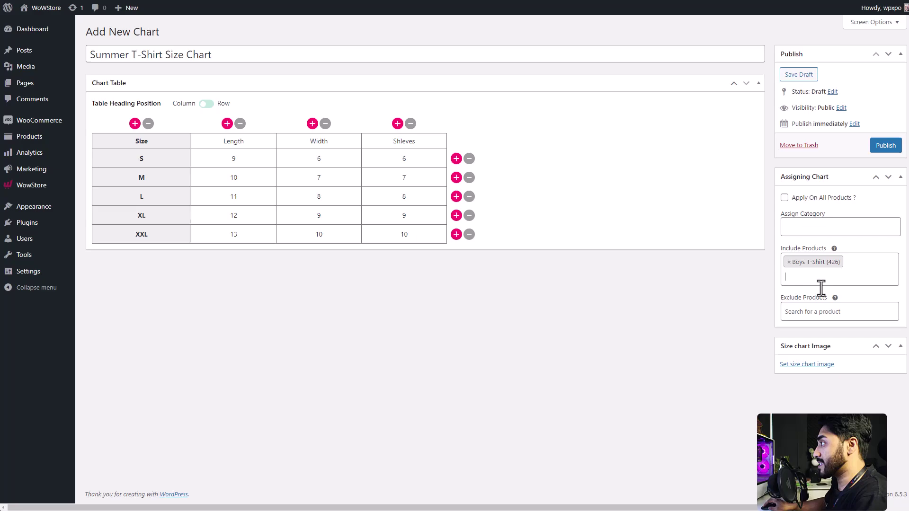
click(848, 319)
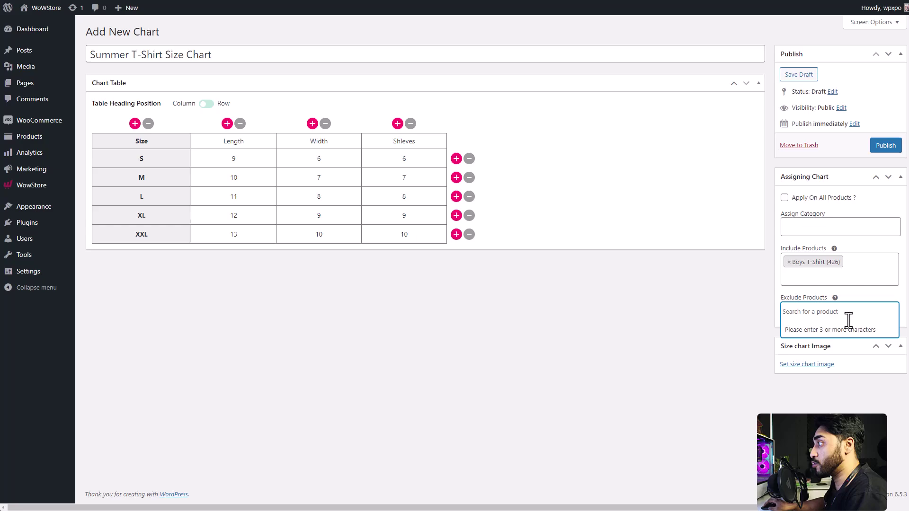
click(744, 327)
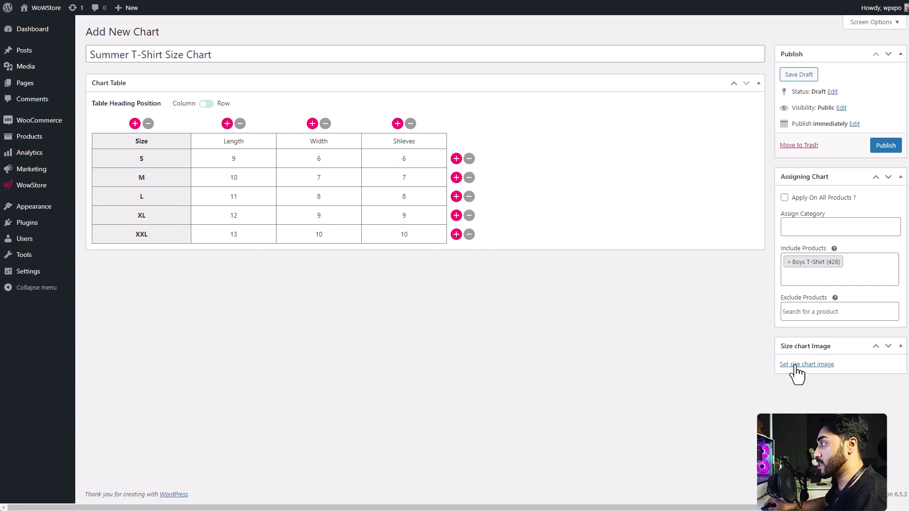
Set the size chart screenshot from the Media Library as the chart image and publish
click(818, 377)
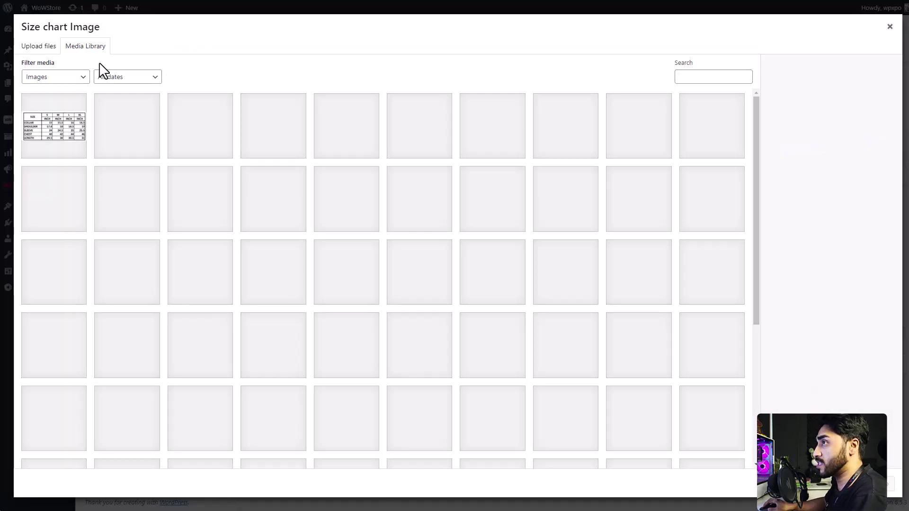
click(52, 49)
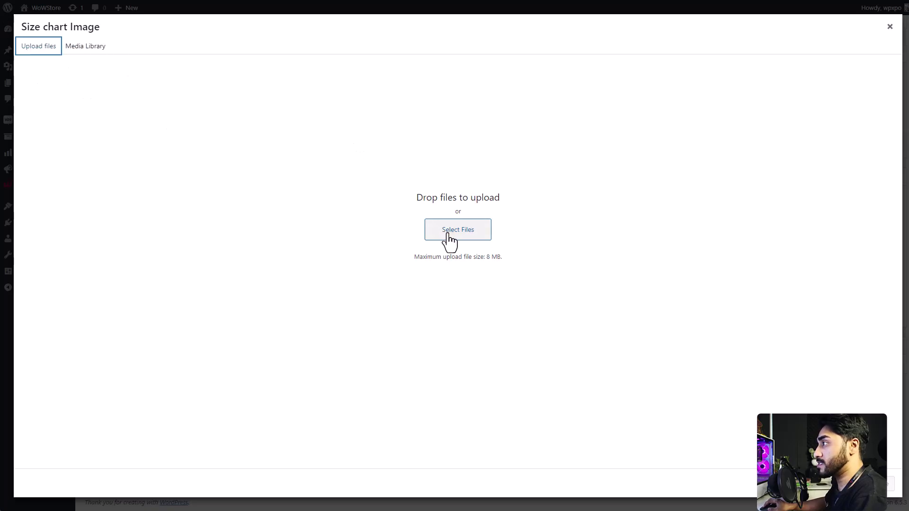
click(103, 52)
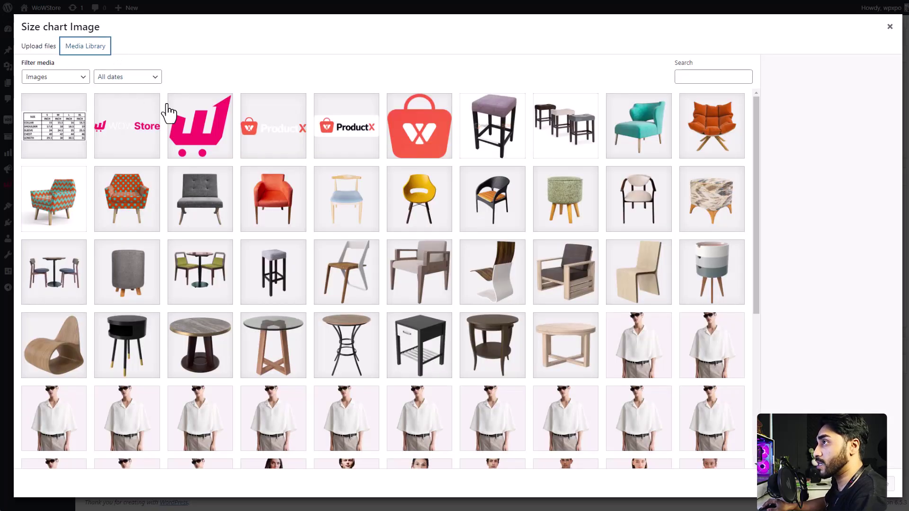
click(66, 124)
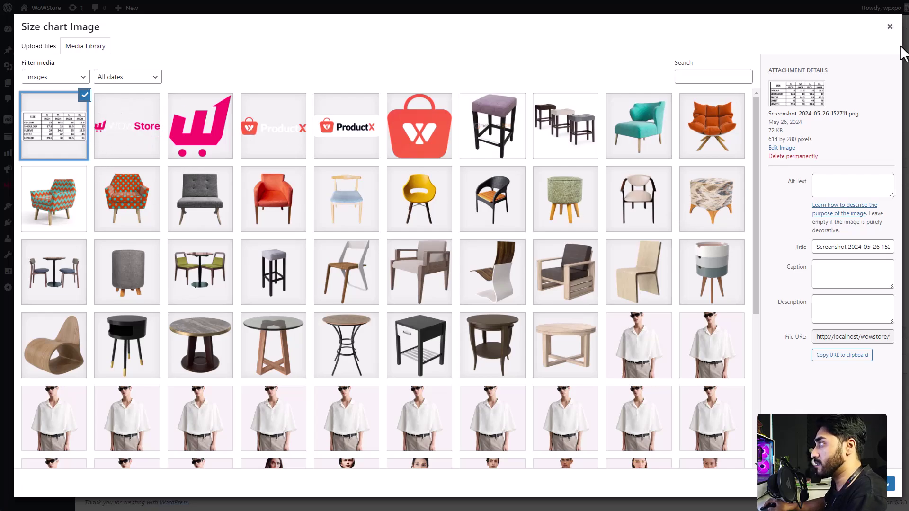
click(890, 26)
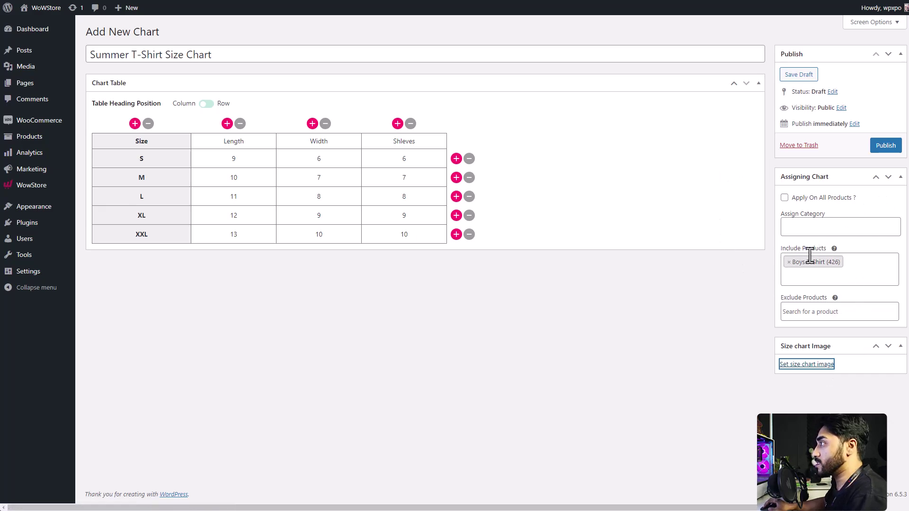
click(884, 155)
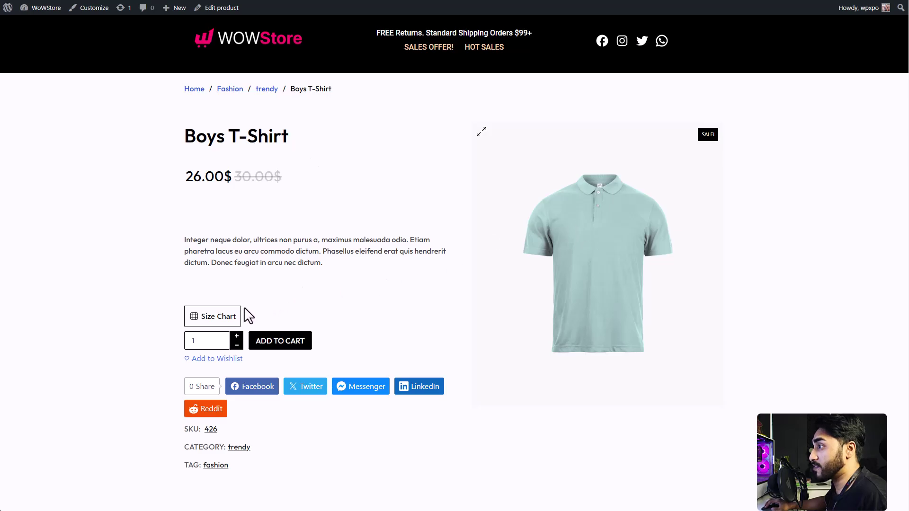
Open the Size Chart popup on the Boys T-Shirt page, then close it
click(212, 321)
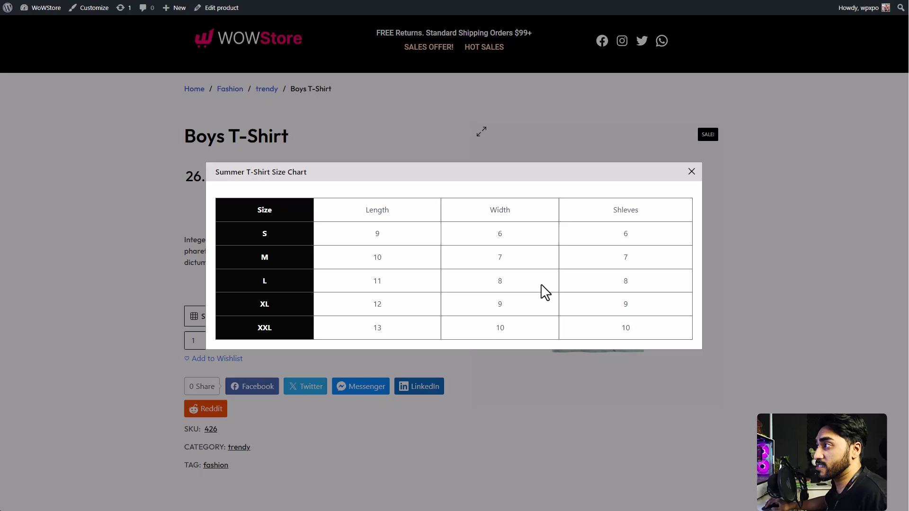
click(693, 173)
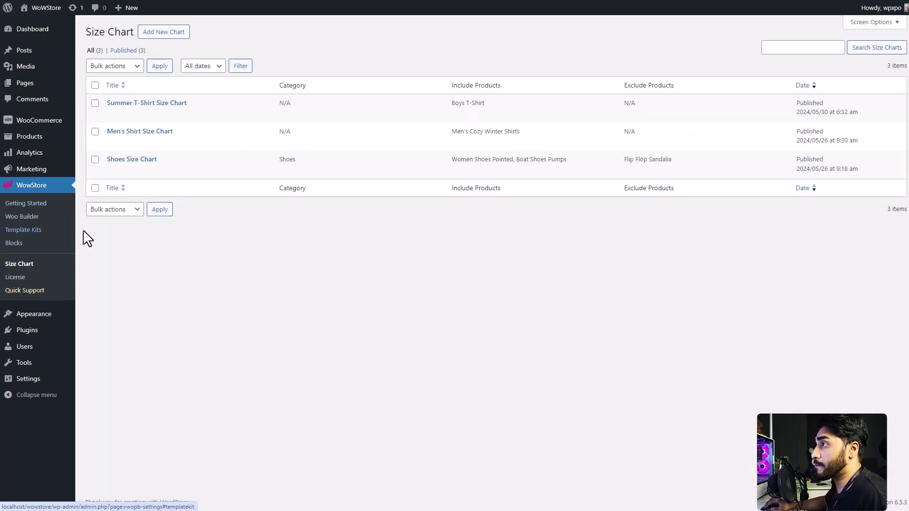
Go to WowStore Getting Started and open the Size Chart card's settings gear
click(54, 191)
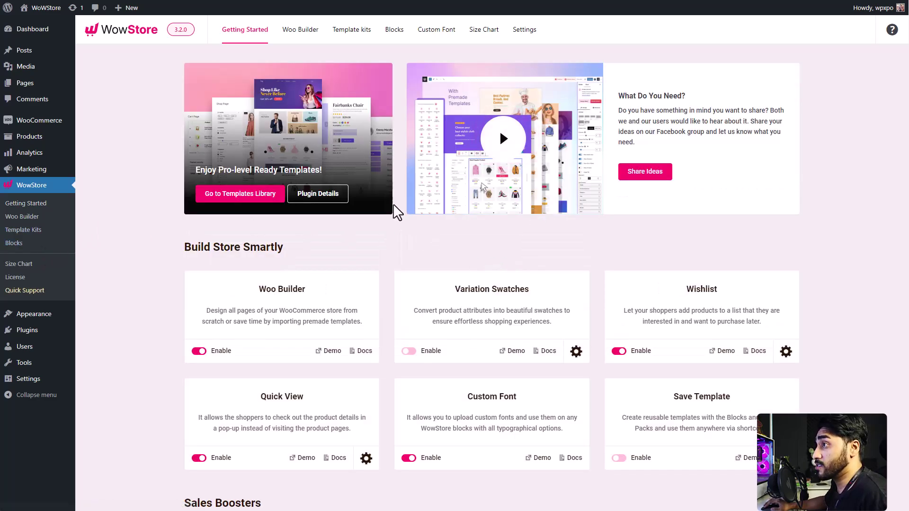
scroll(502, 256, down, 4)
scroll(504, 255, down, 5)
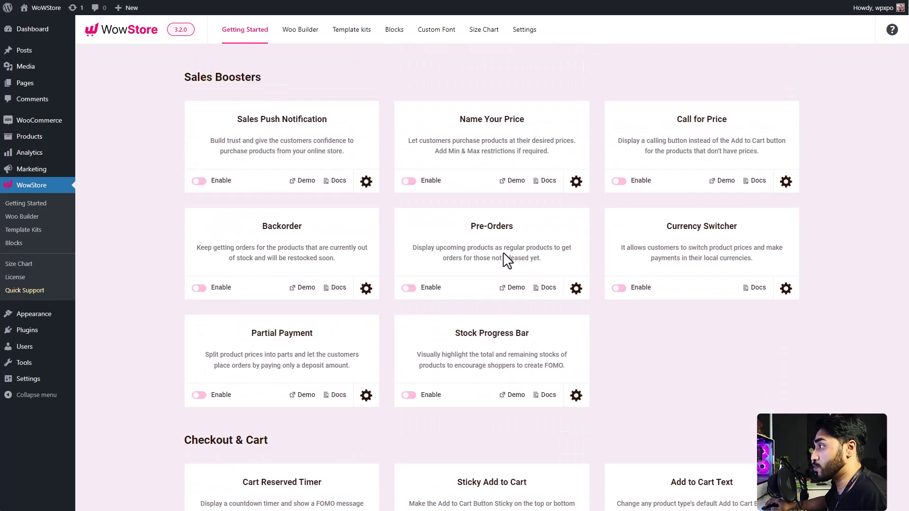
scroll(507, 259, down, 3)
scroll(507, 260, down, 3)
scroll(506, 264, down, 5)
scroll(530, 270, down, 2)
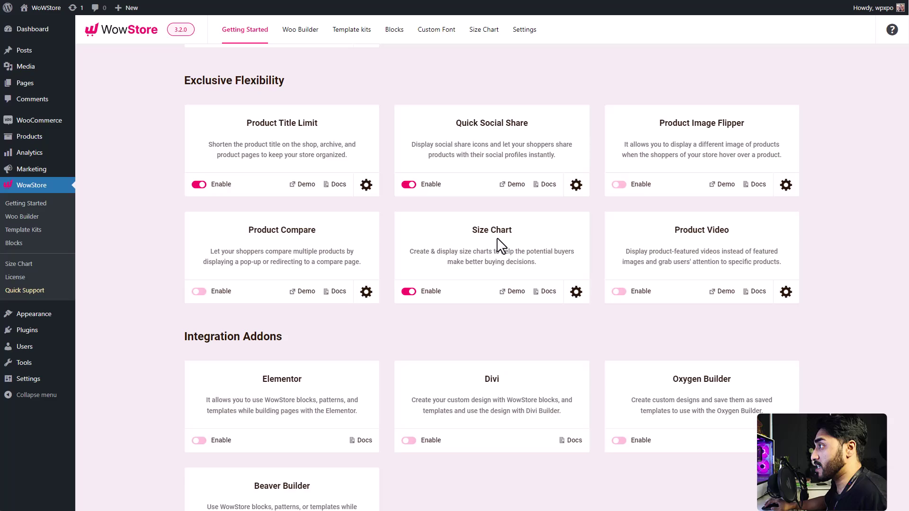
click(576, 292)
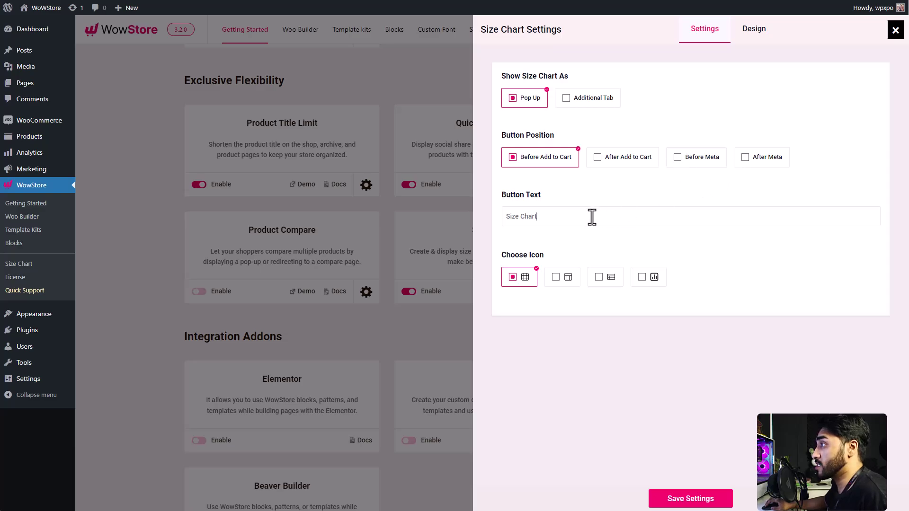
Choose a different size chart button icon, view the Design tab, and save the settings
click(556, 279)
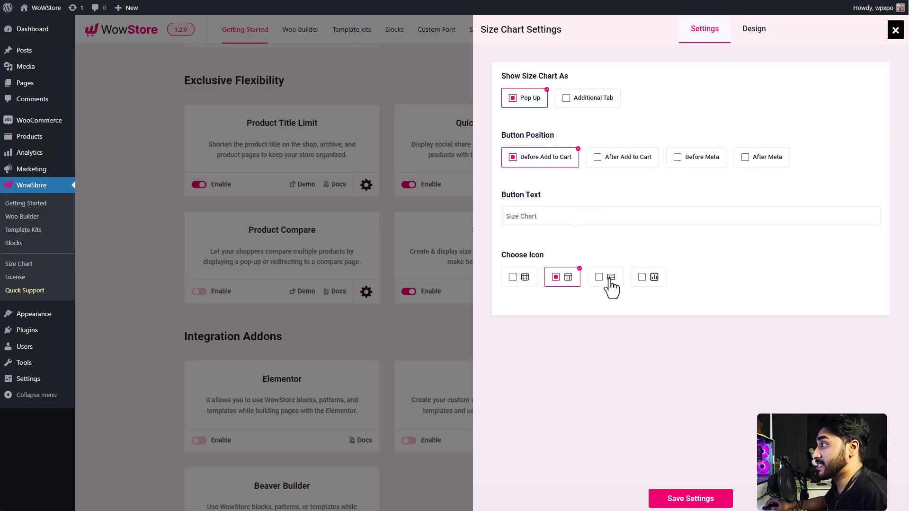
click(609, 284)
click(754, 29)
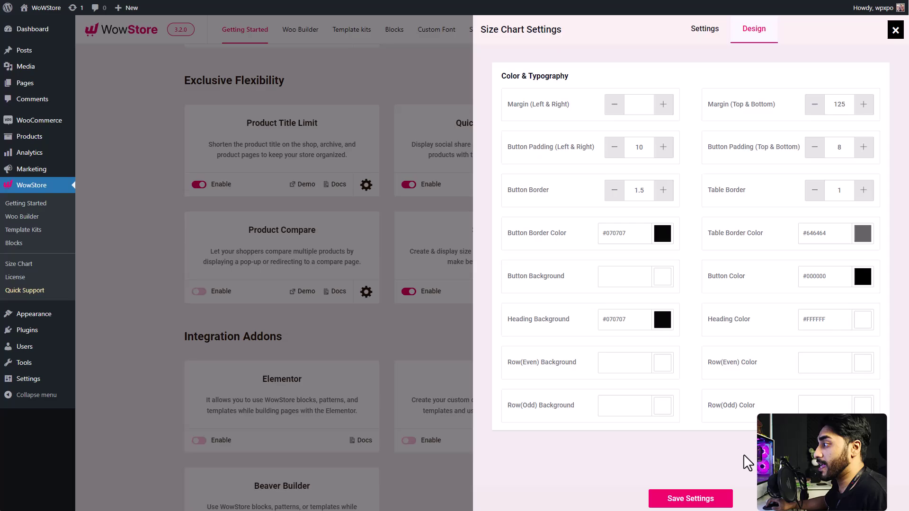
click(706, 495)
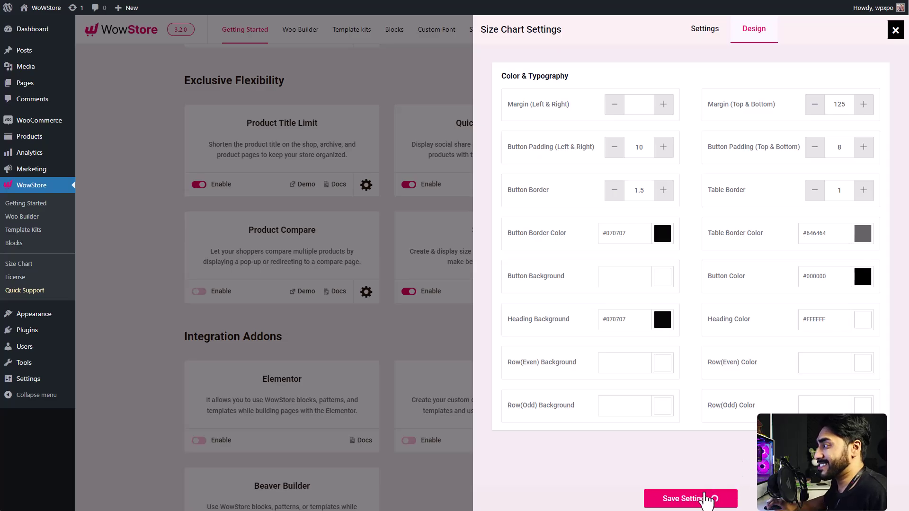